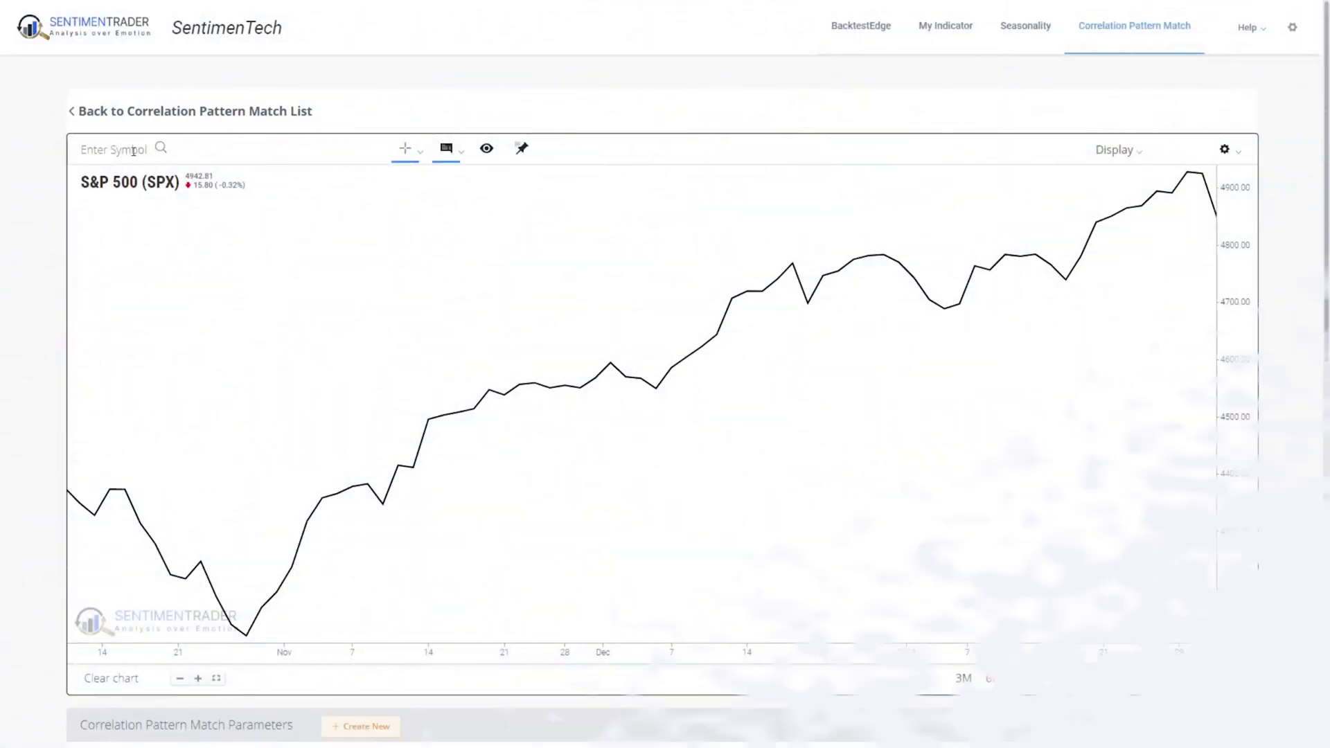
- Open the Enter Symbol dropdown to browse the available symbols
click(133, 151)
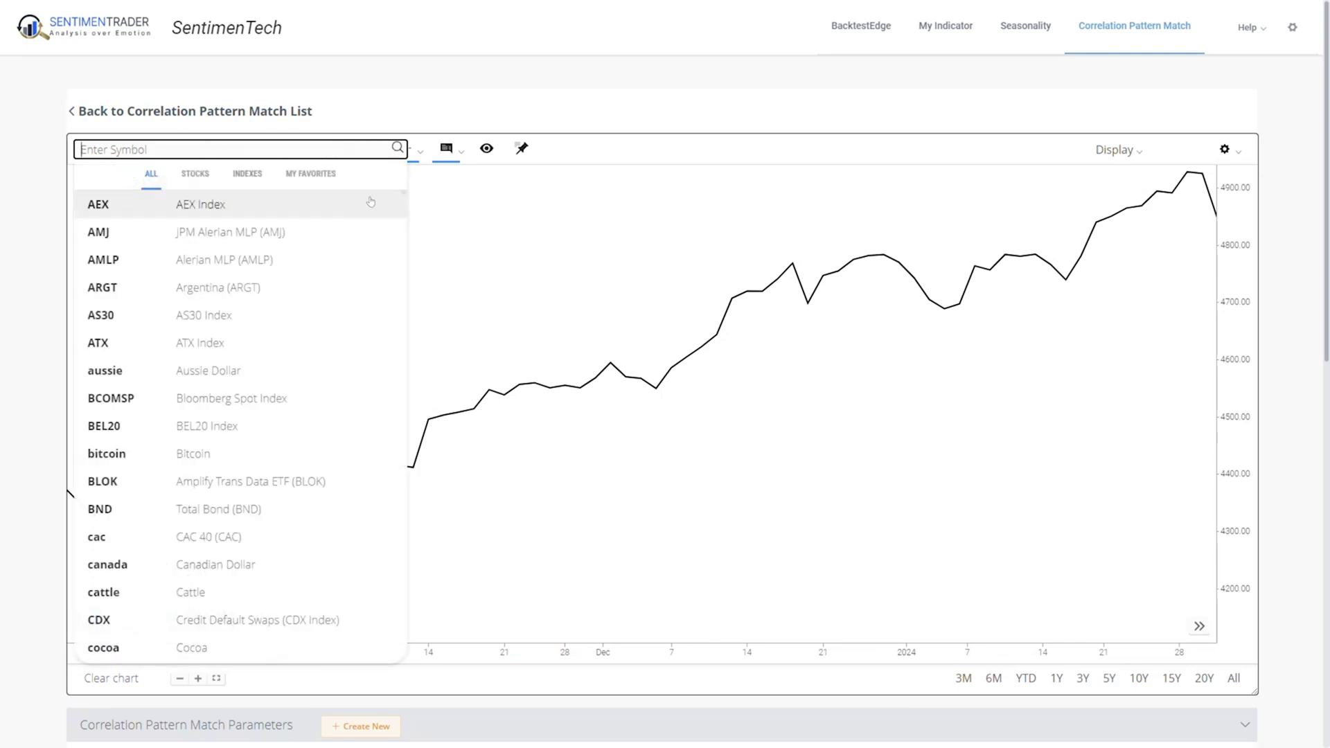
scroll(402, 202, down, 4)
scroll(403, 203, down, 4)
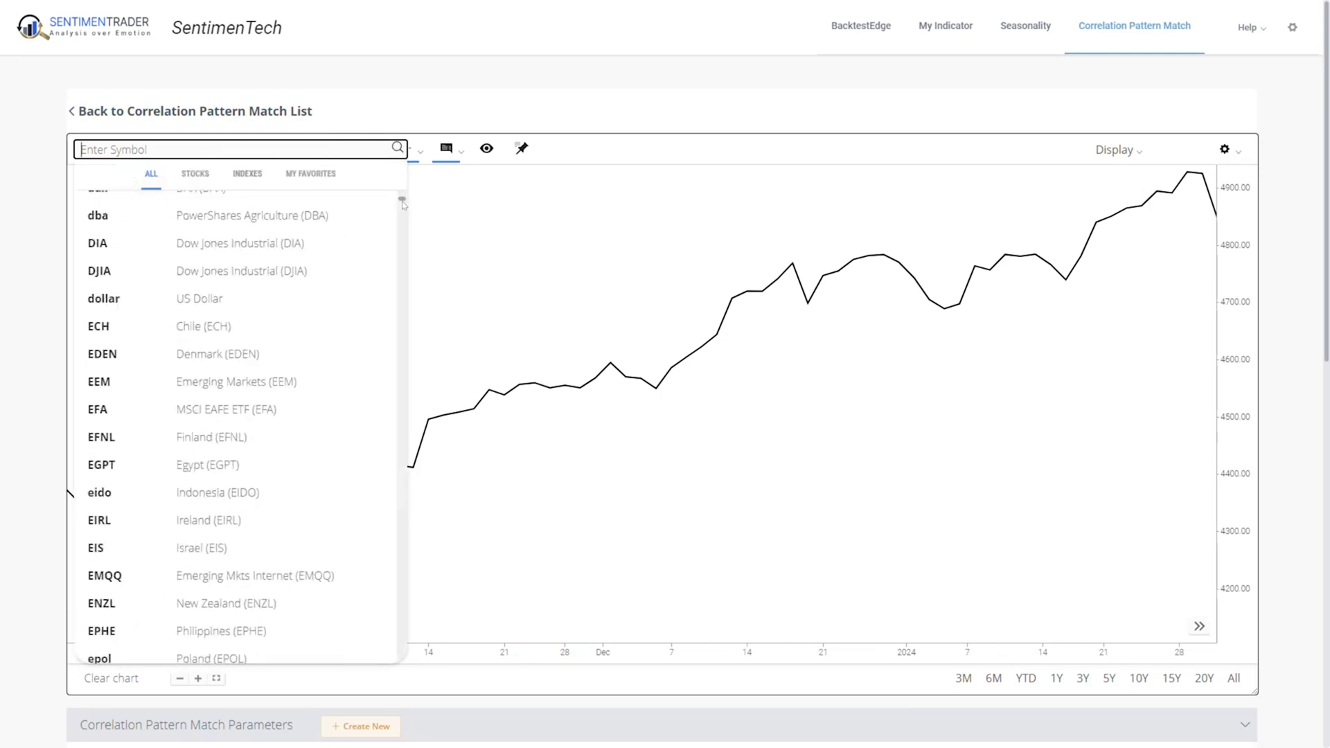
drag(403, 203, 403, 230)
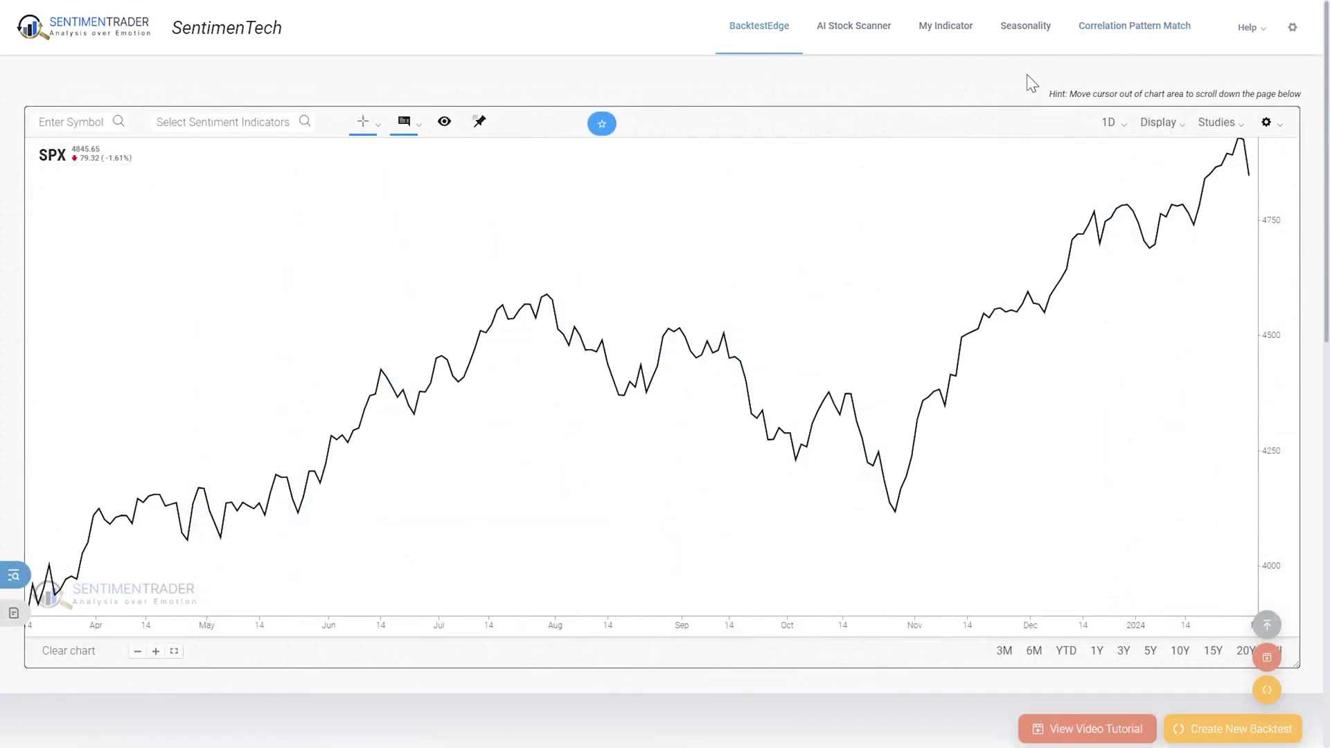
- From the saved pattern matches list, create a new correlation pattern match and select its default name
click(1165, 38)
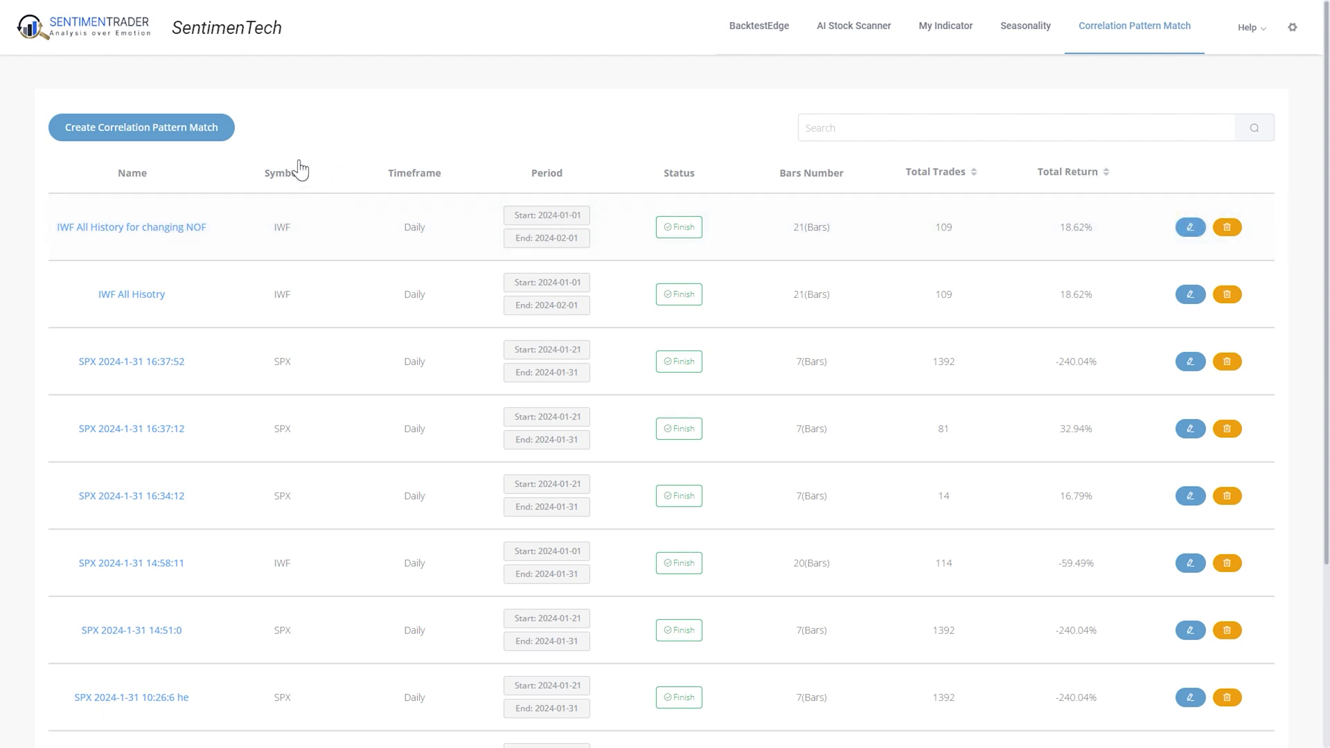
click(228, 147)
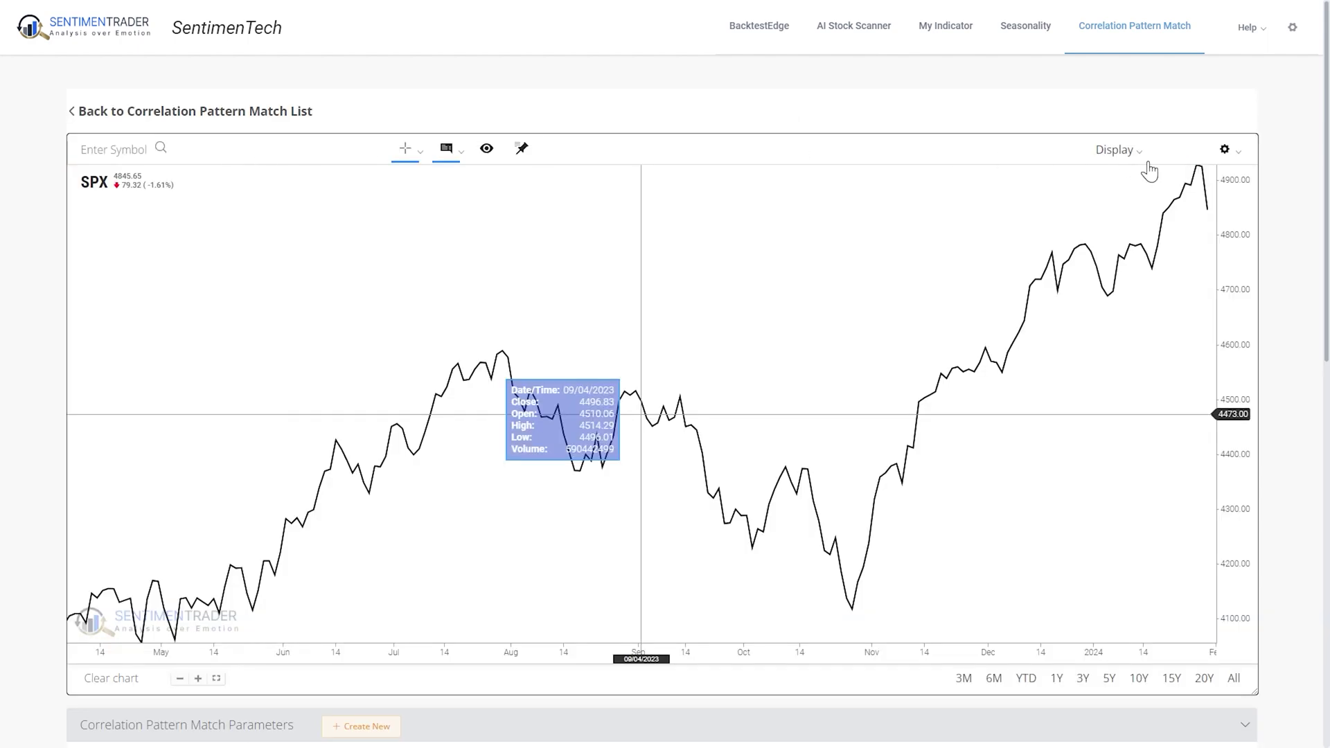
scroll(1305, 216, down, 4)
scroll(1306, 217, down, 1)
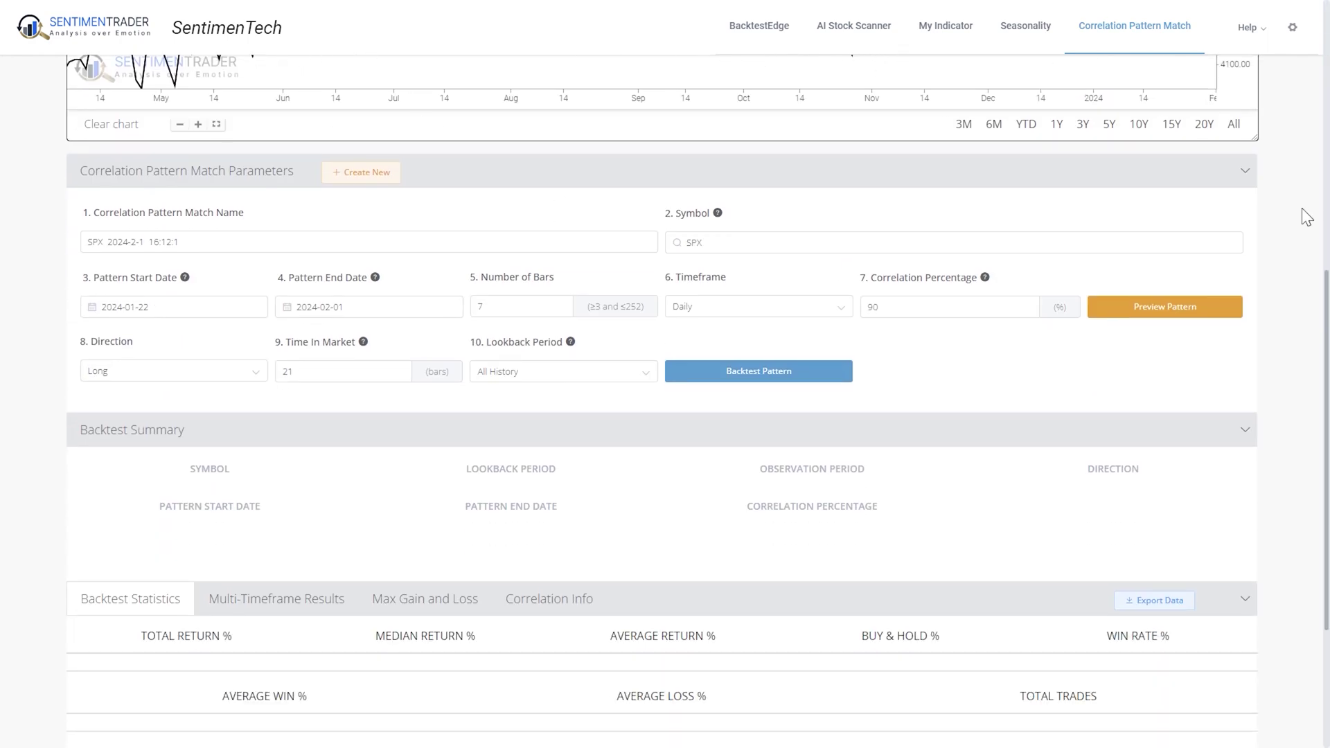
triple_click(271, 255)
text(A straight-up rally to record highs)
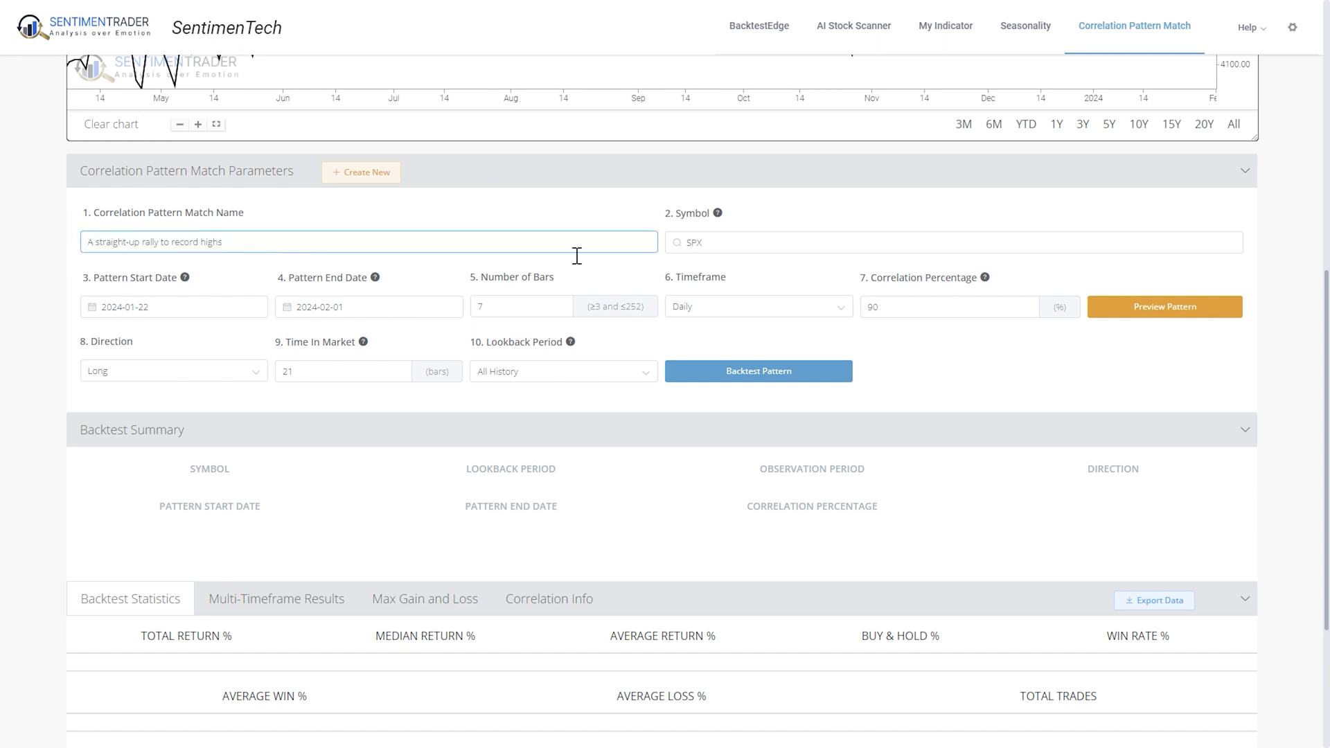
- Keep SPX as the symbol and set the pattern start date to 2023-10-27
click(735, 253)
click(723, 304)
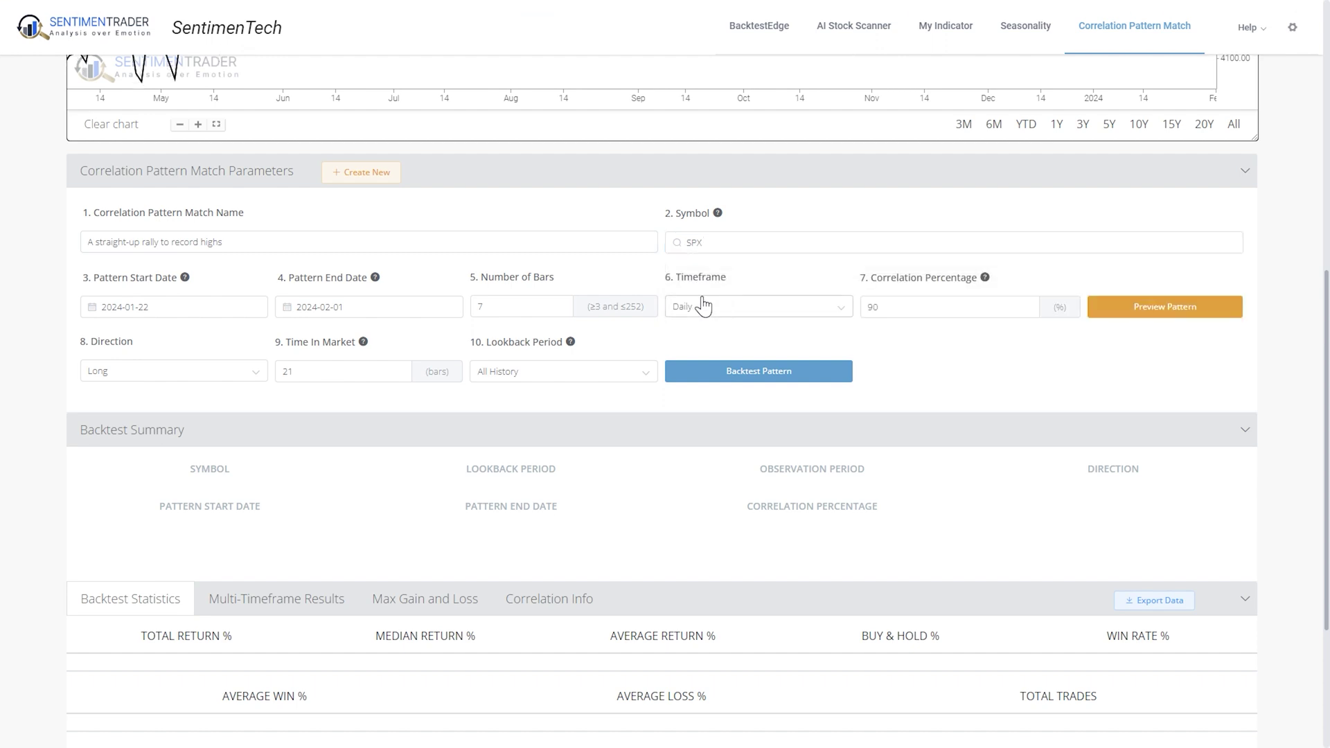
click(179, 311)
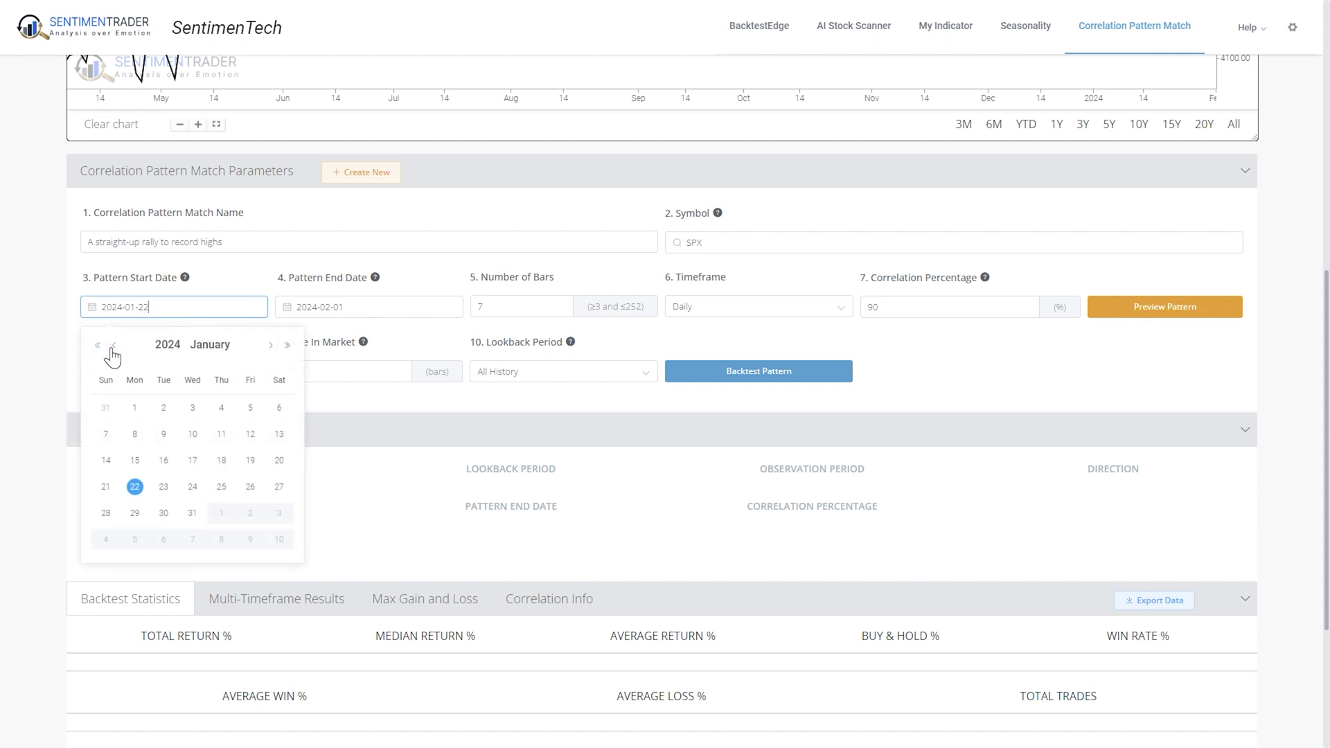
click(167, 345)
click(281, 394)
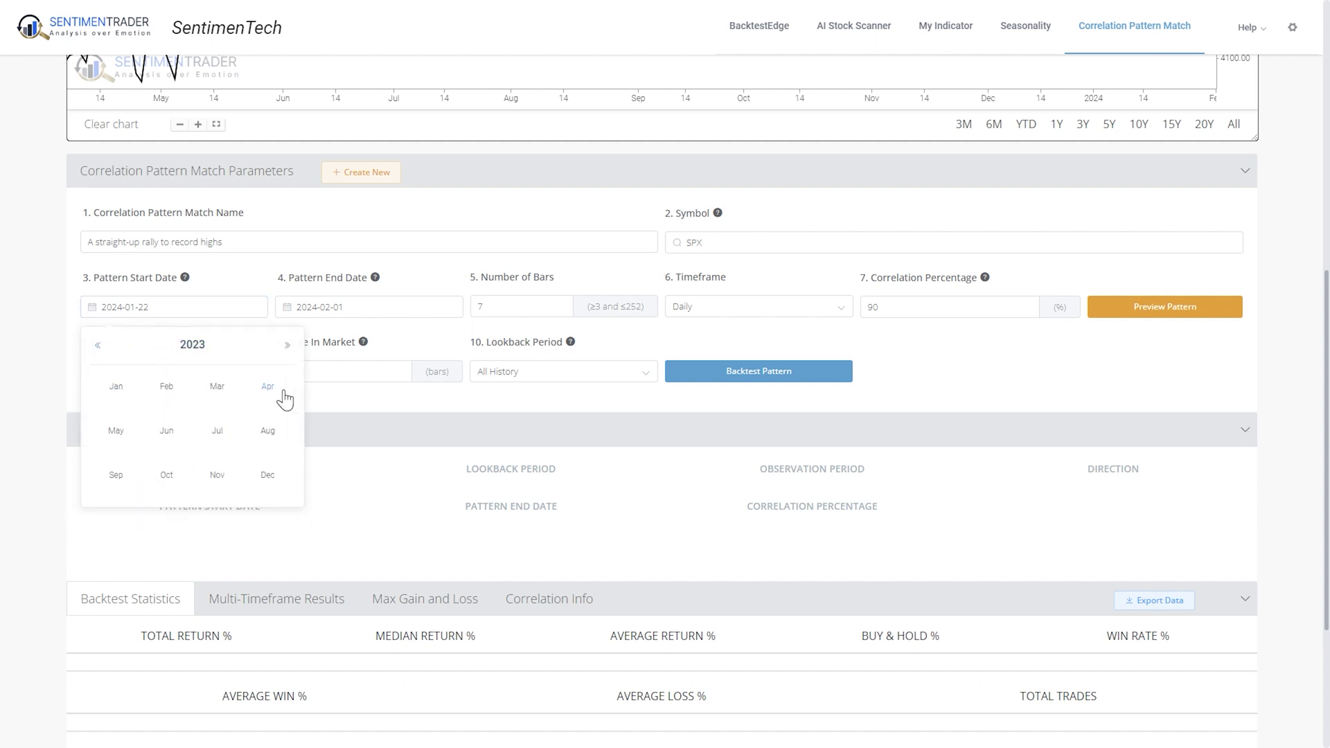
click(173, 478)
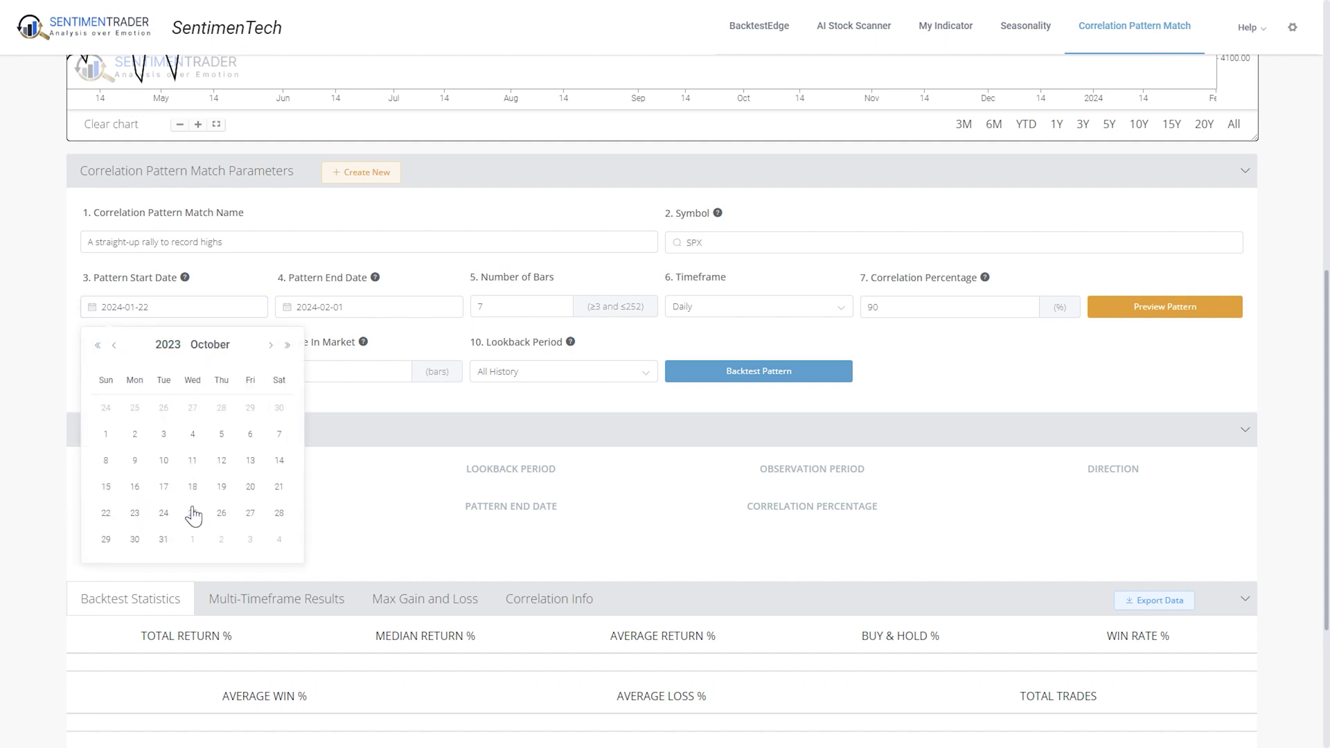
click(250, 513)
- Set the pattern end date to 2024-01-26
click(366, 314)
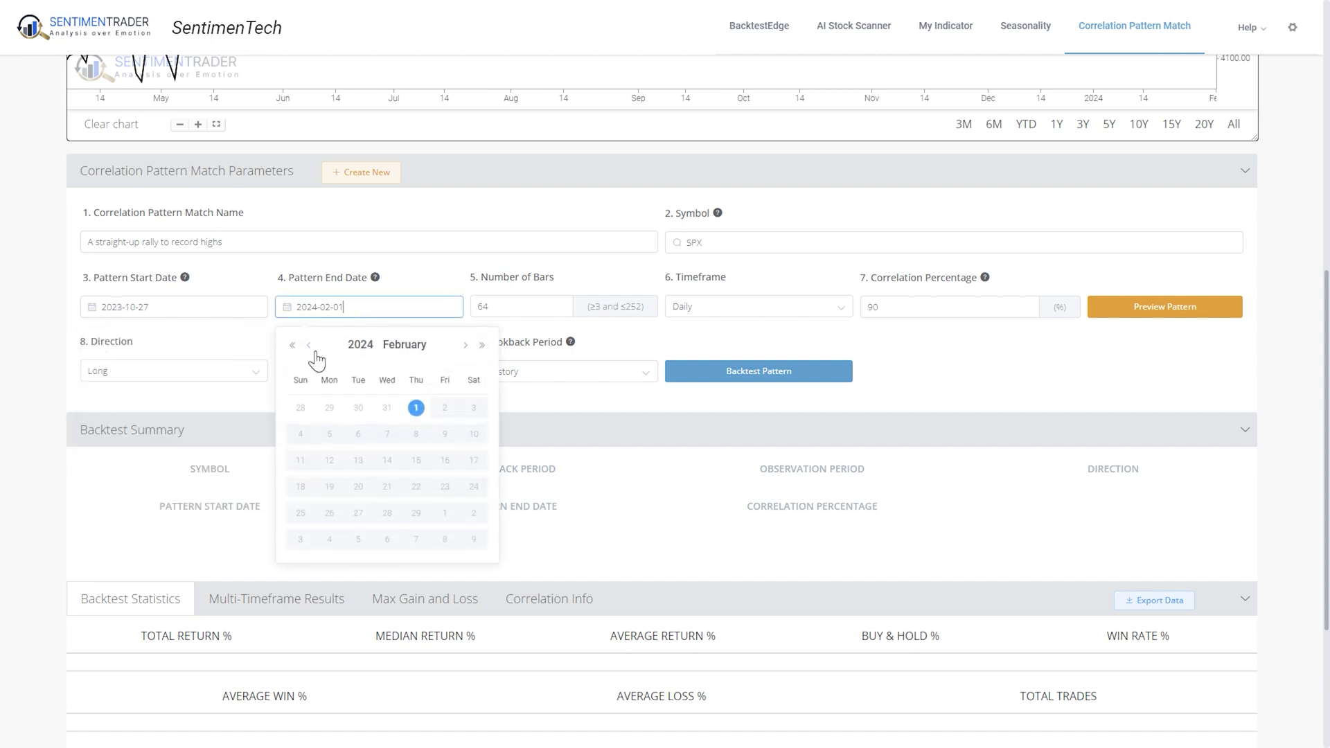
click(309, 346)
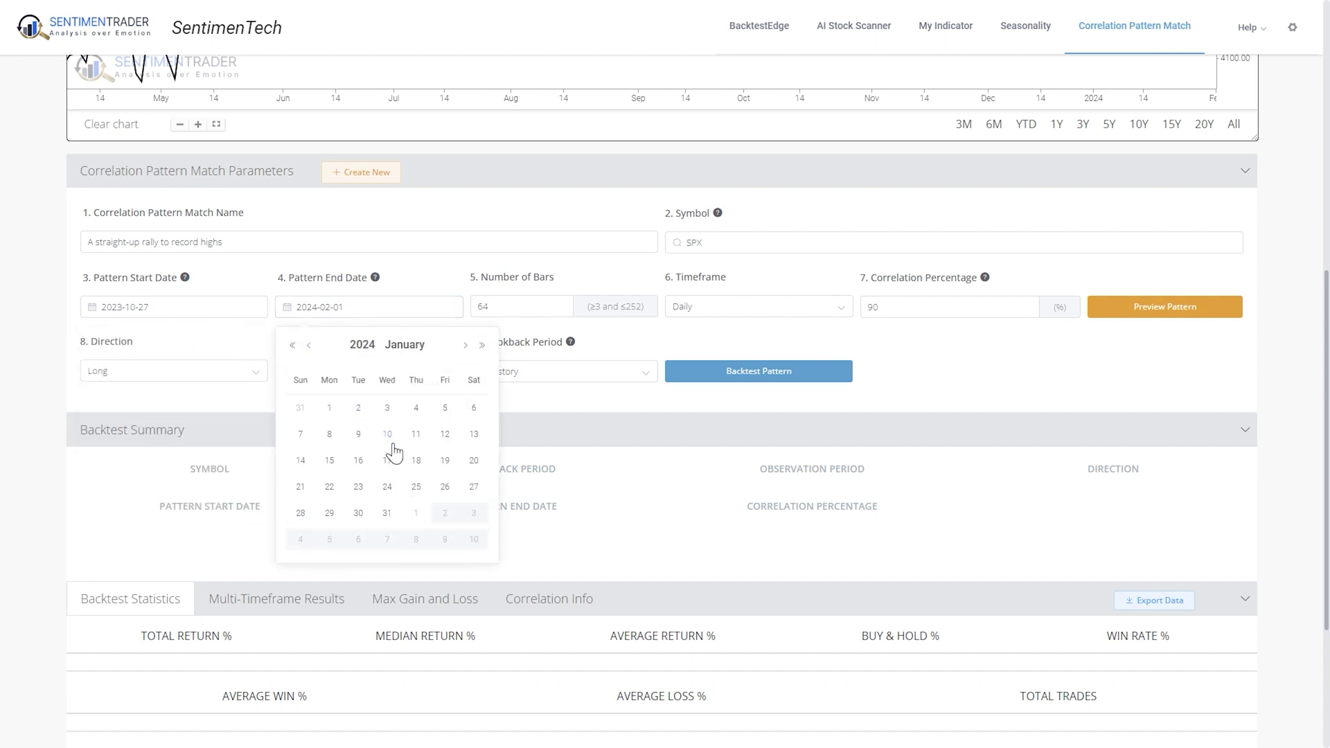
click(445, 486)
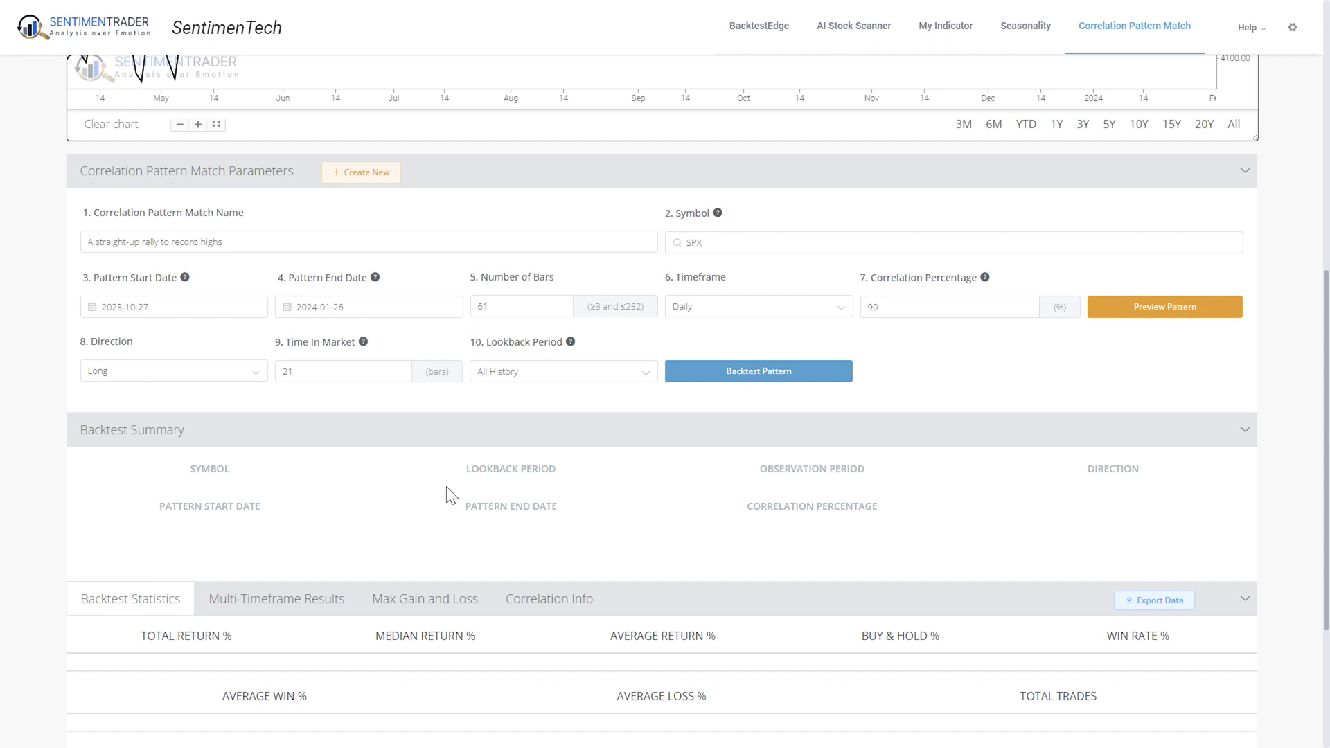
- Keep Daily as the timeframe and move into the Correlation Percentage field
click(785, 316)
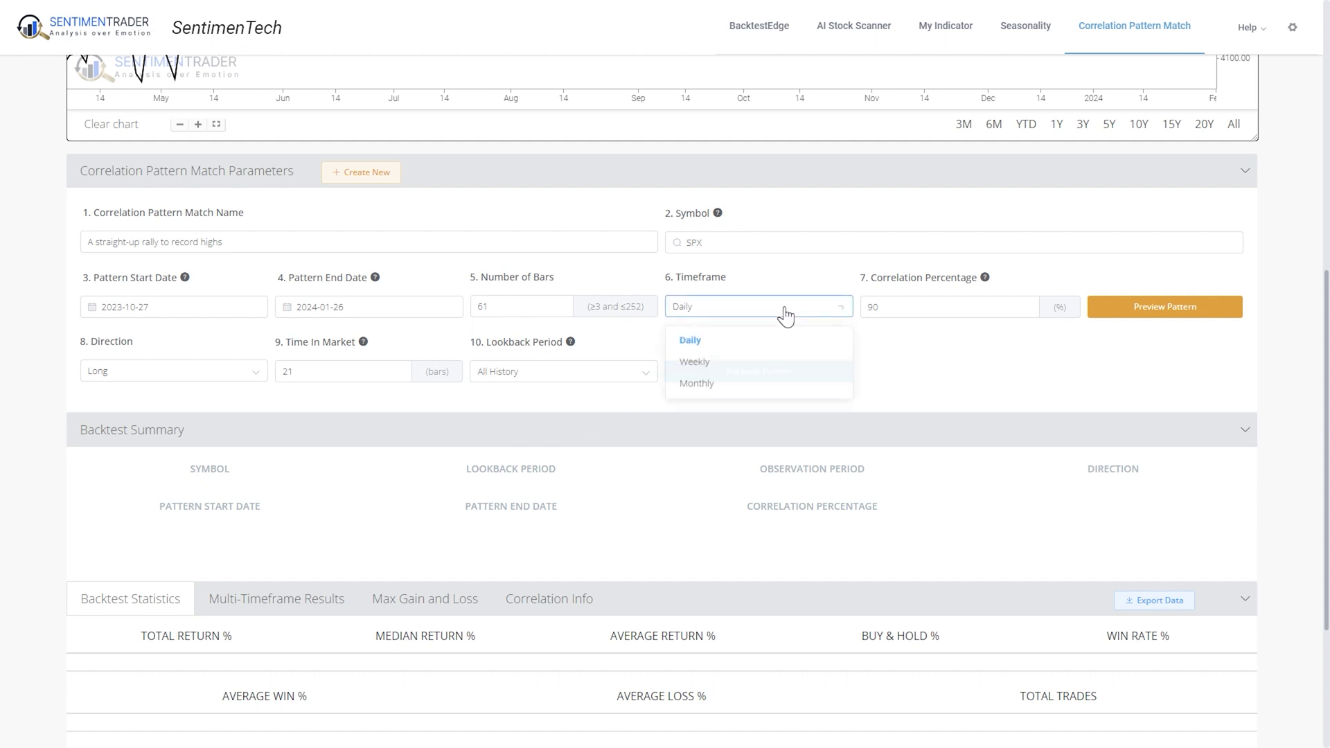
click(770, 343)
key(Tab)
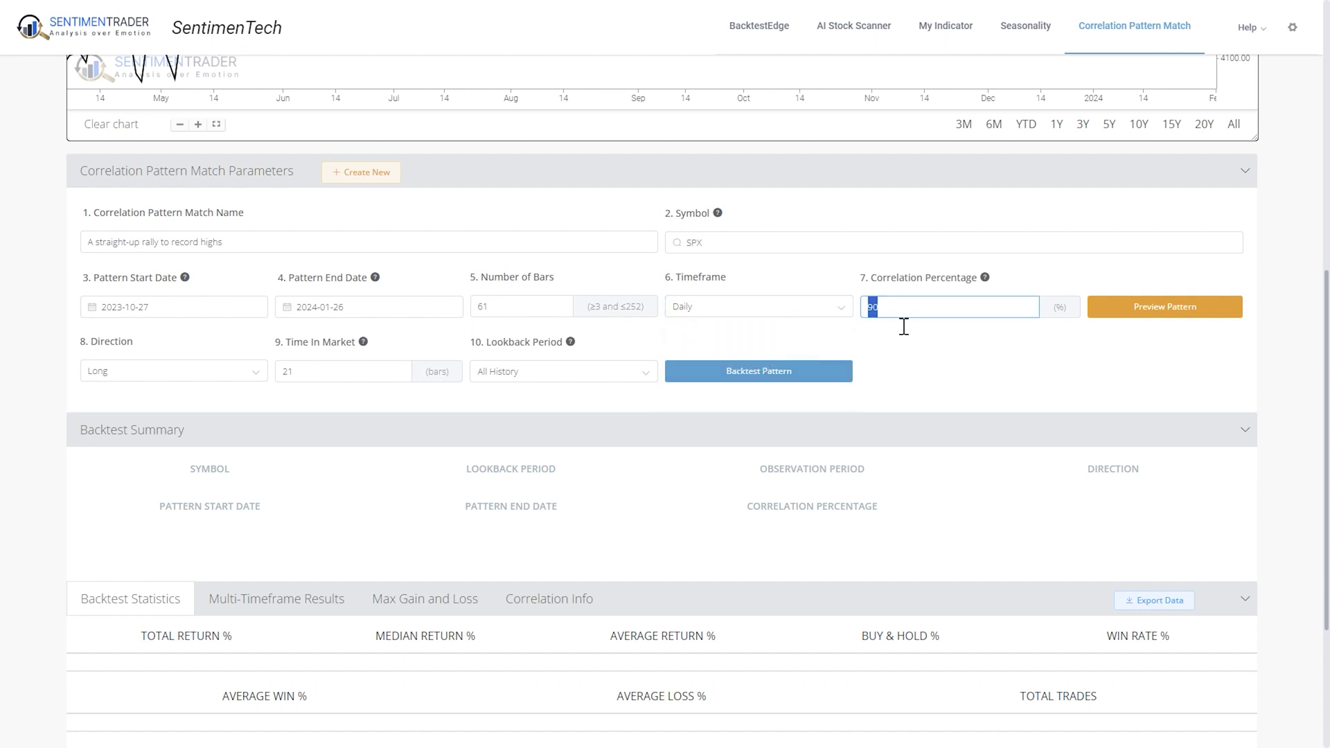
text(95)
- Preview the 95% SPX pattern to shade its historical matches on the chart
click(1143, 322)
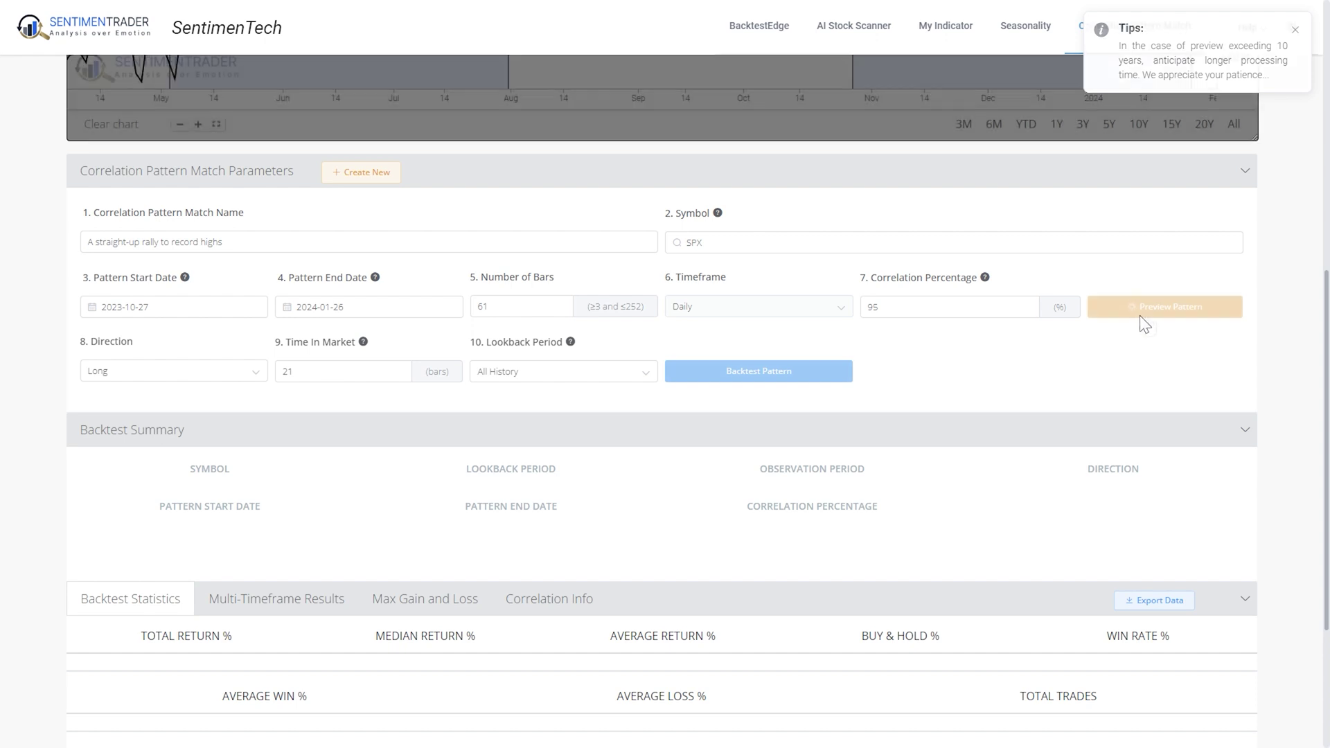
scroll(1315, 271, up, 5)
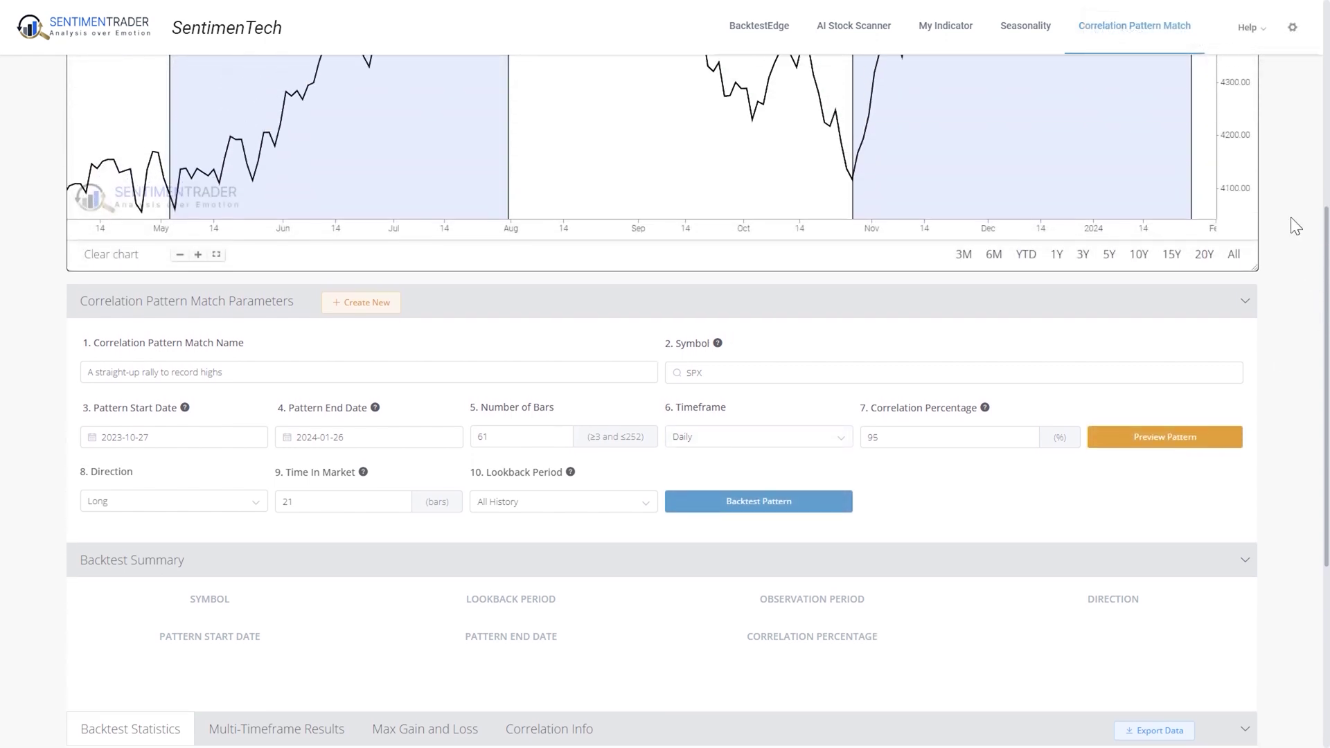
scroll(851, 298, down, 3)
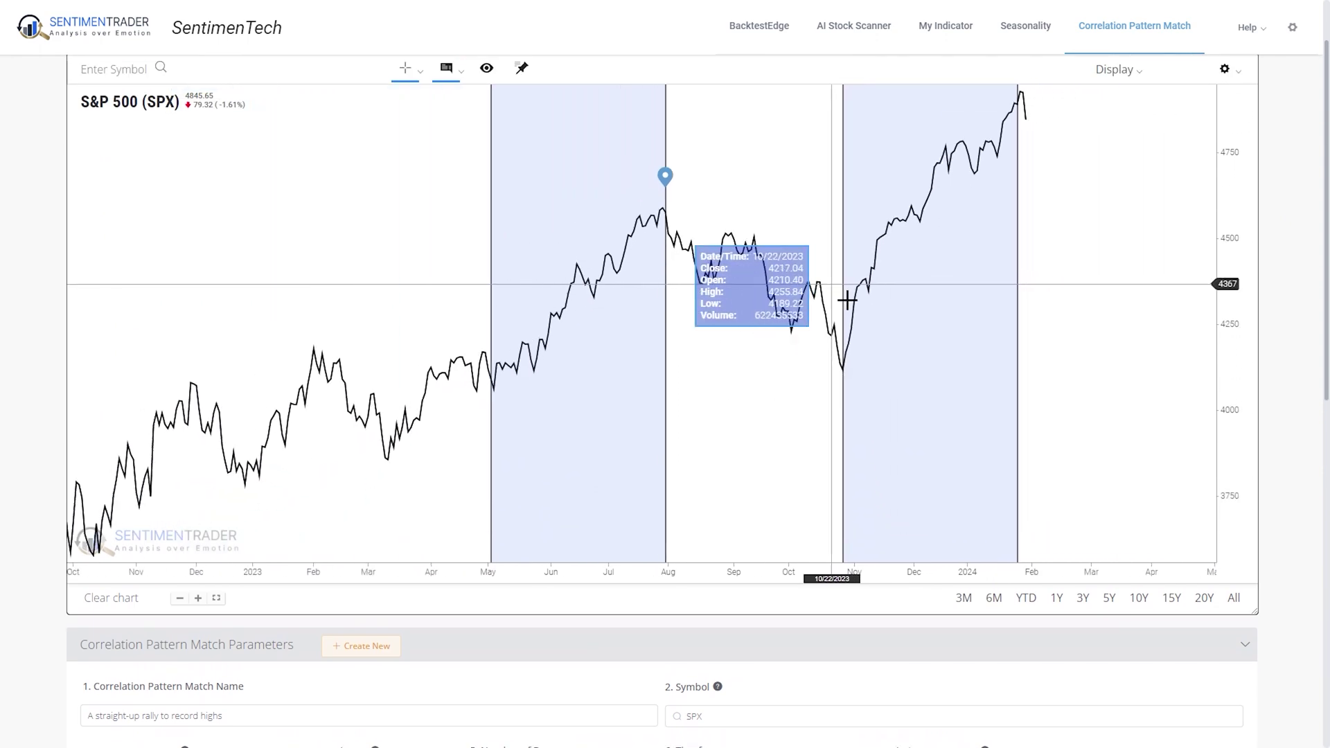
scroll(851, 298, down, 3)
scroll(850, 298, down, 3)
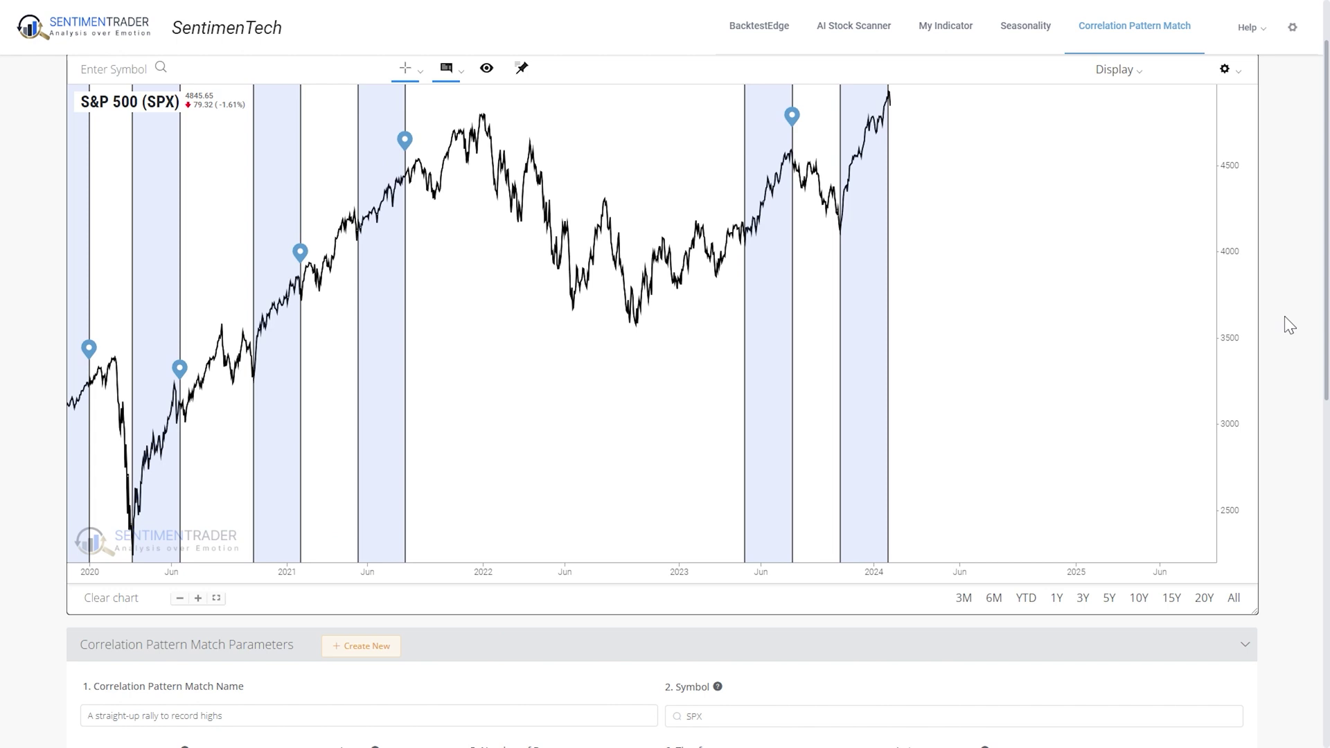
scroll(1285, 316, down, 3)
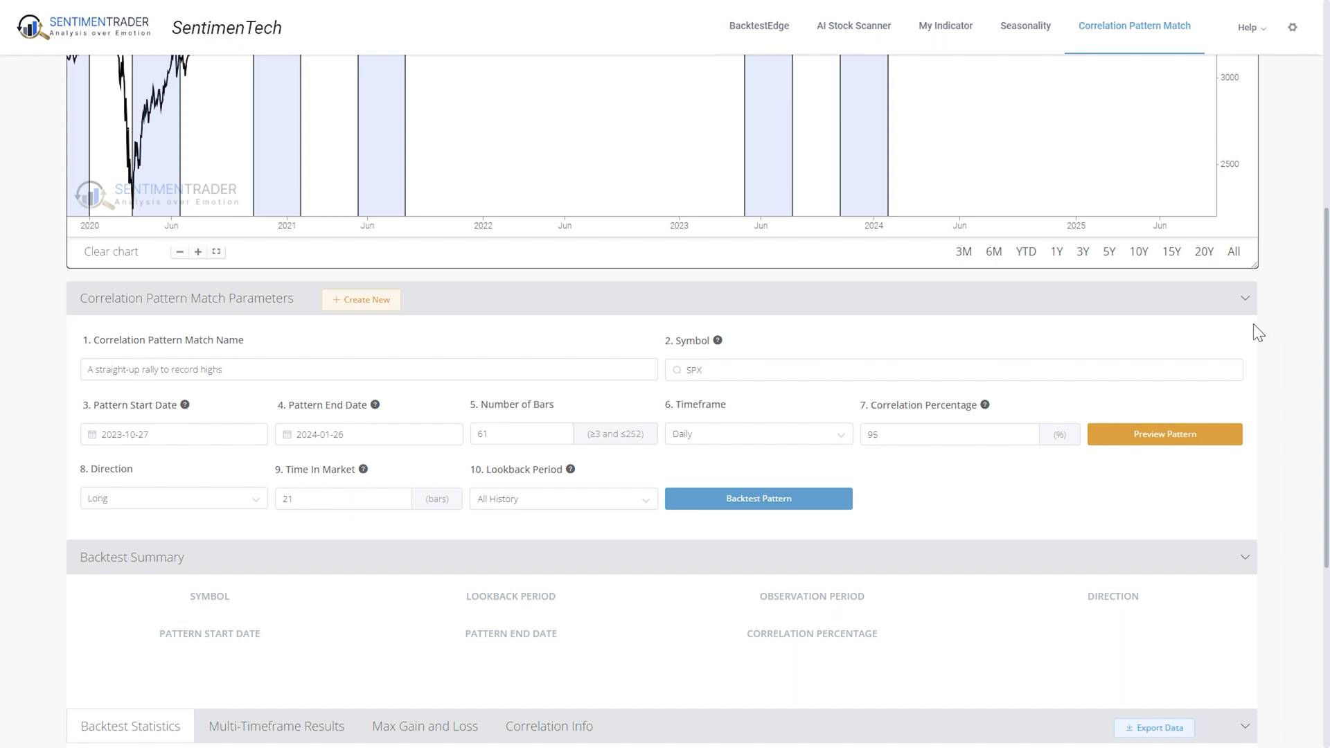
- Run the backtest on the SPX correlation pattern
click(792, 504)
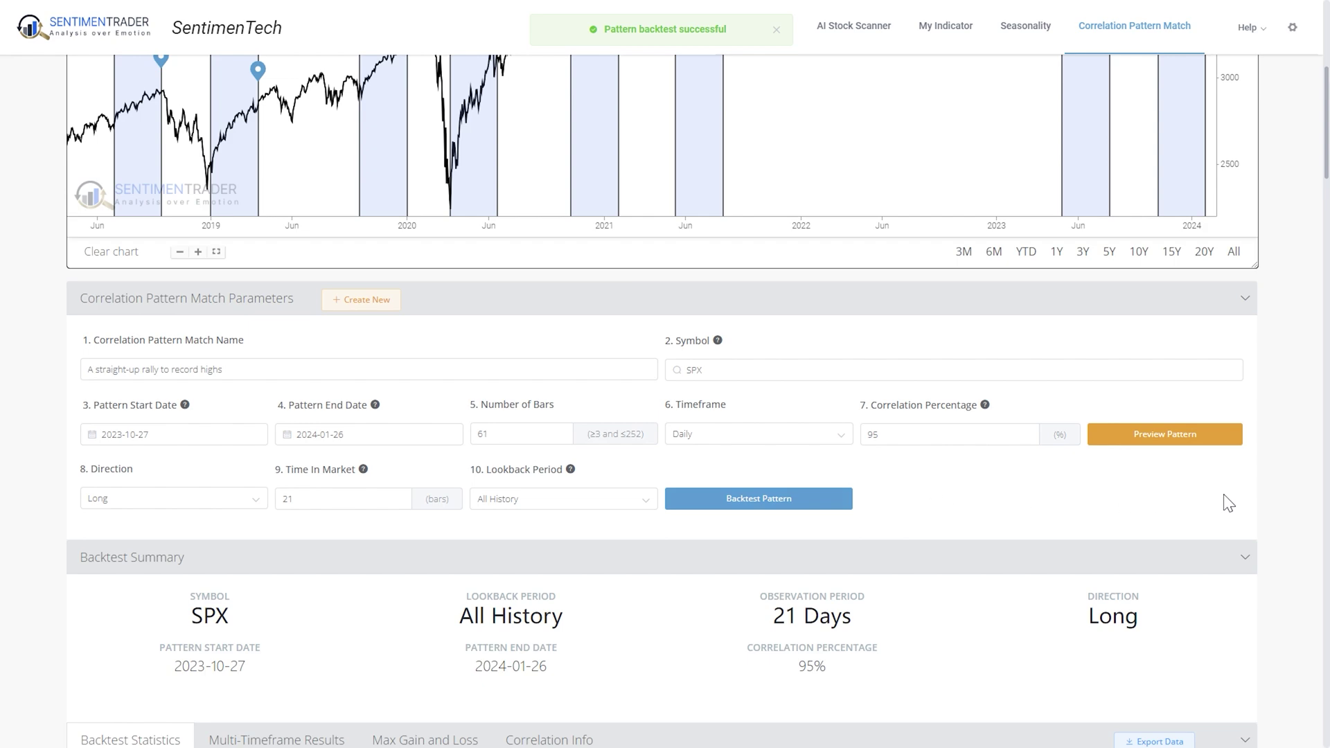
scroll(1275, 503, down, 4)
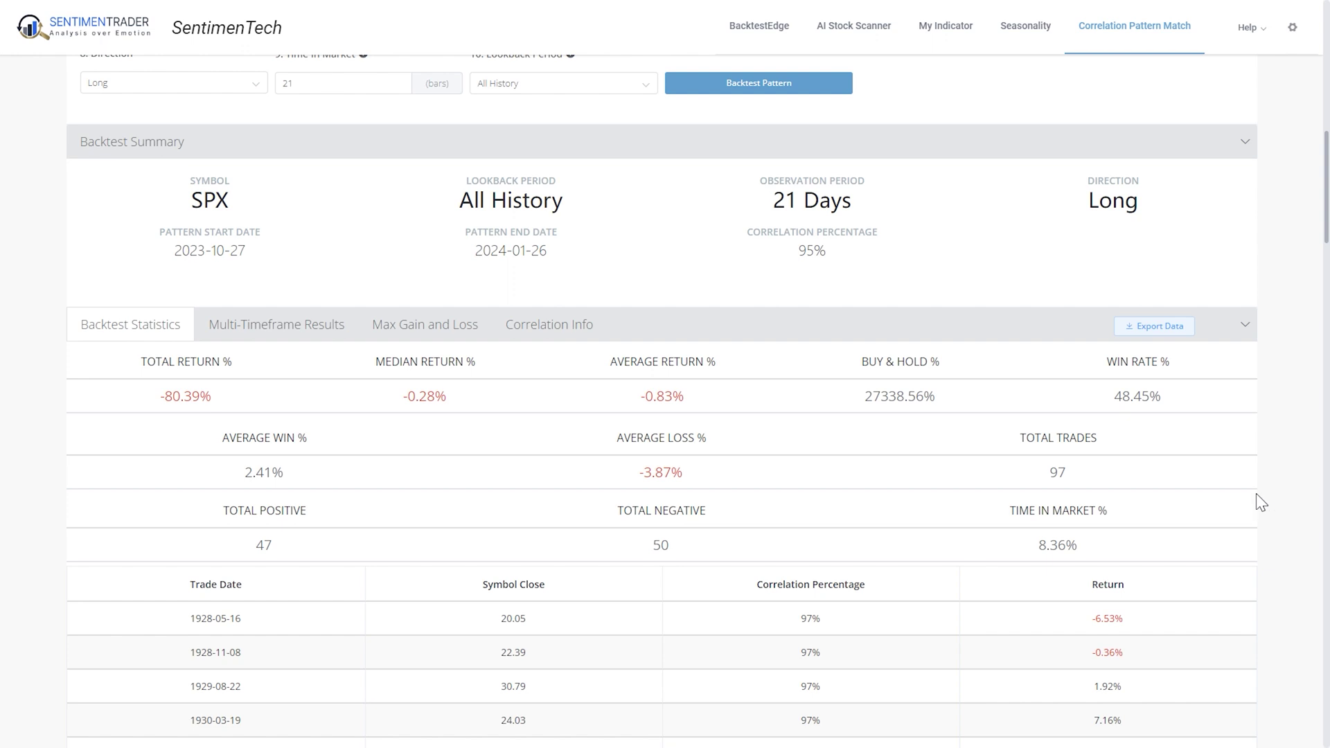
- View the Multi-Timeframe Results, Max Gain and Loss, and Correlation Info tabs in turn
click(296, 333)
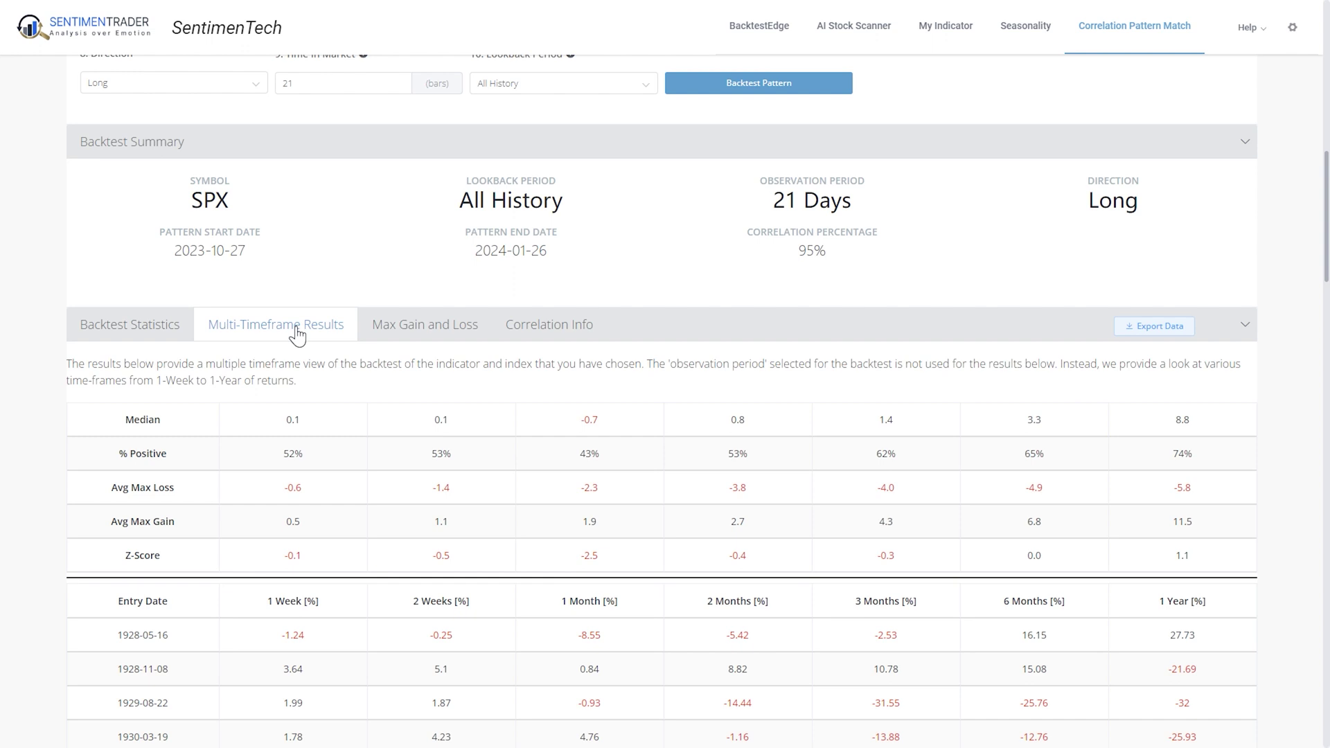
click(399, 329)
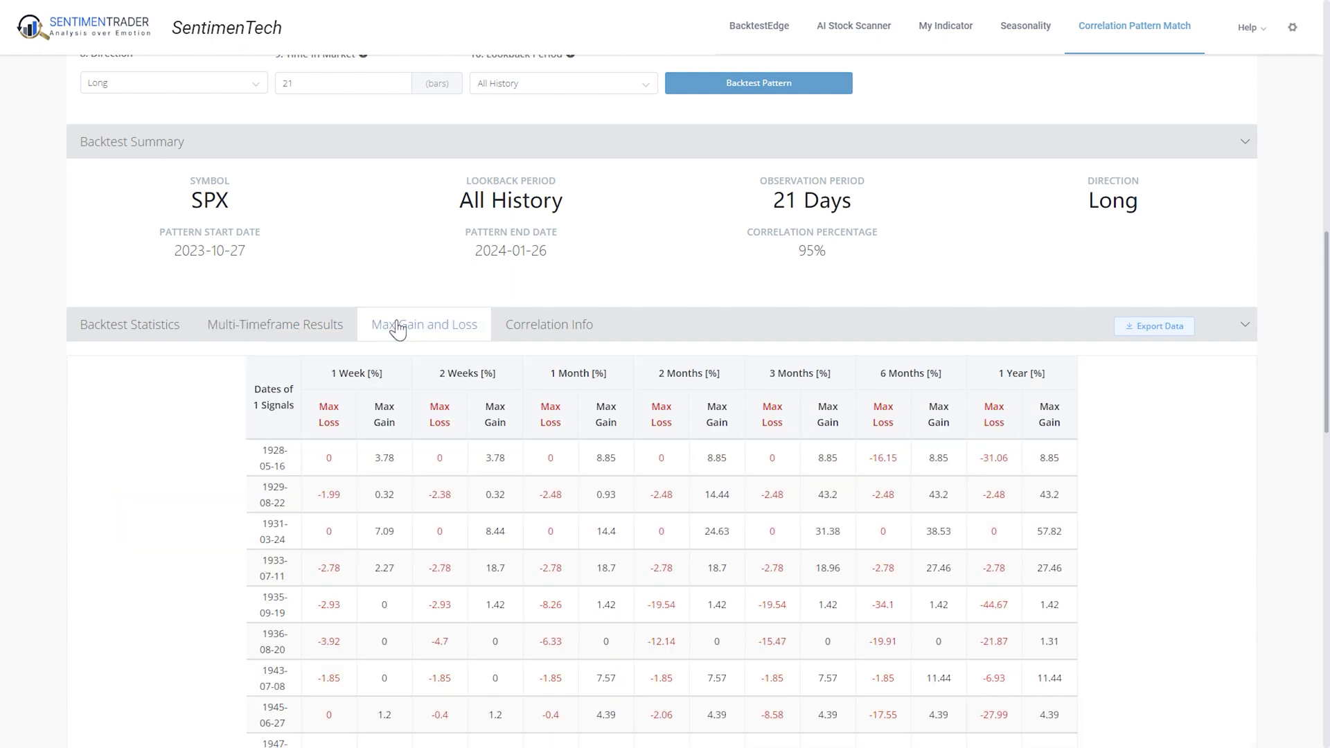
click(564, 331)
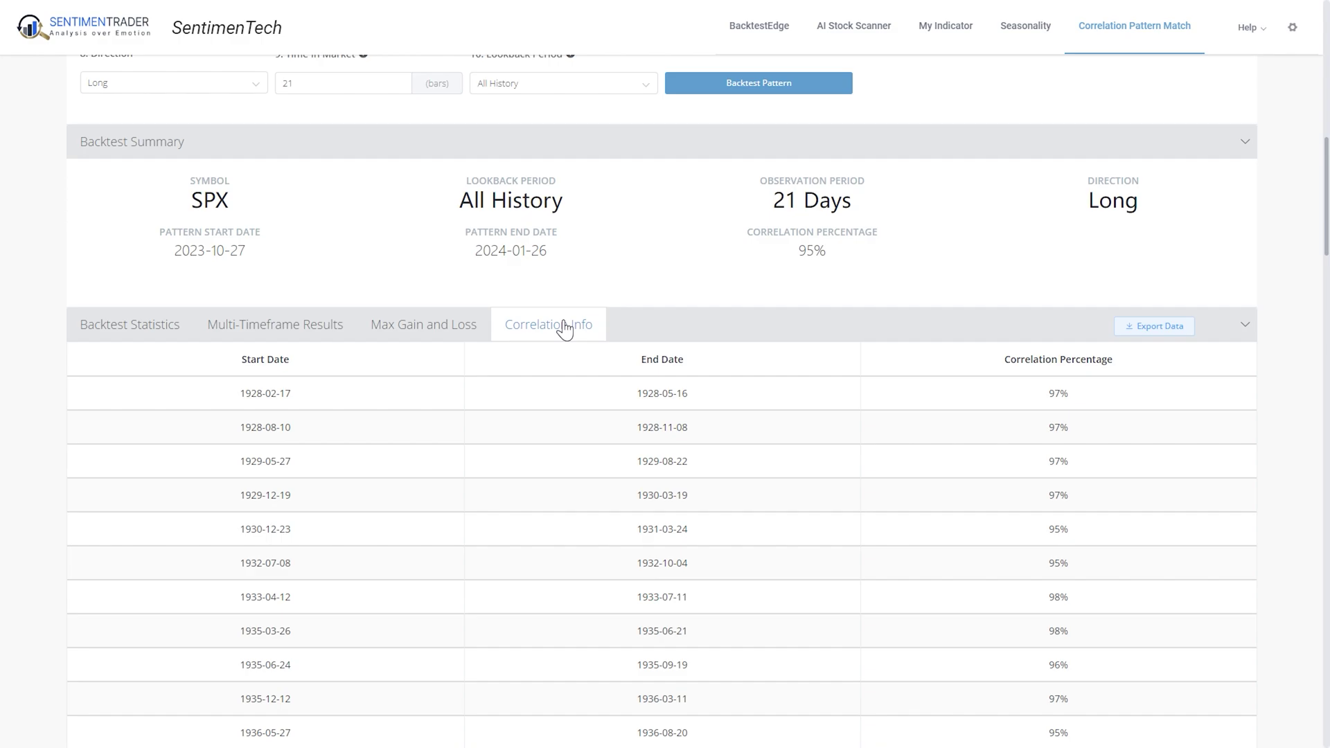